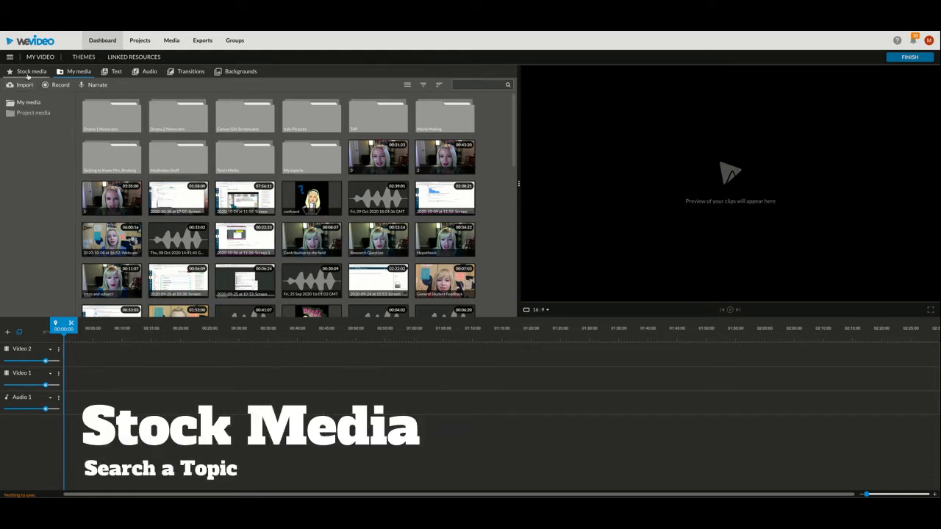
# Search the stock media for Beaches and preview the clip of blue water hitting a sandy beach.
pyautogui.click(29, 73)
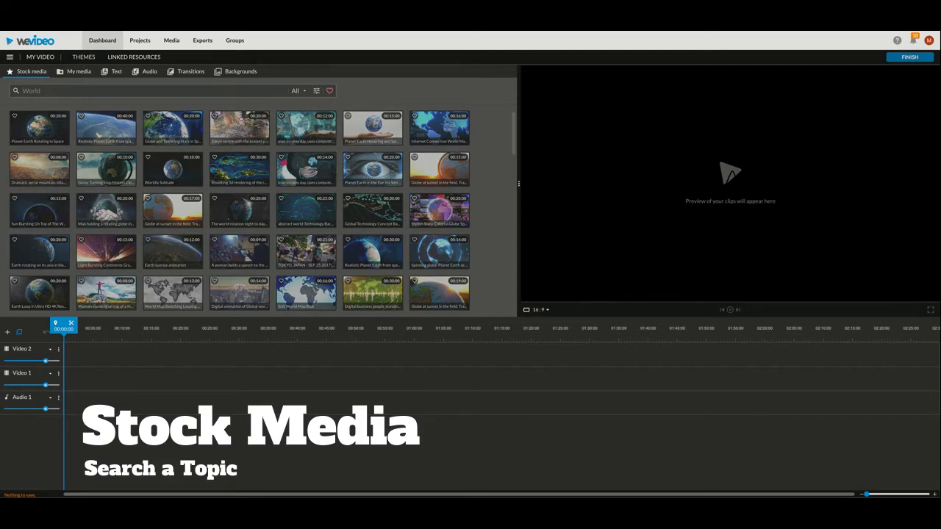
pyautogui.write('Beaches')
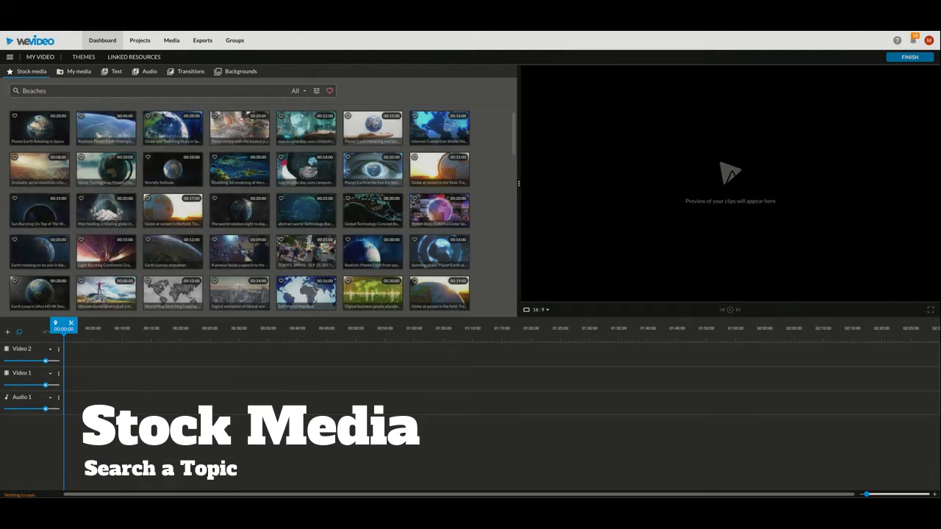
pyautogui.press('Return')
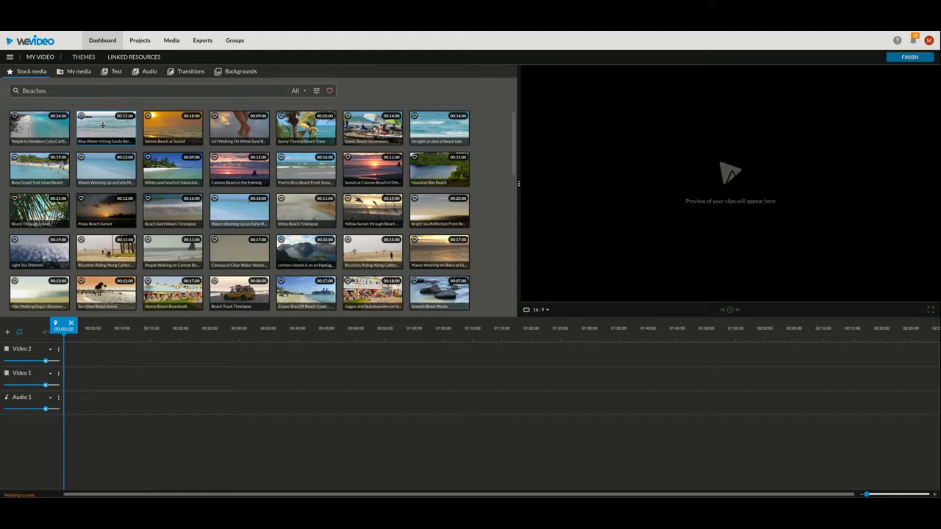
pyautogui.click(103, 126)
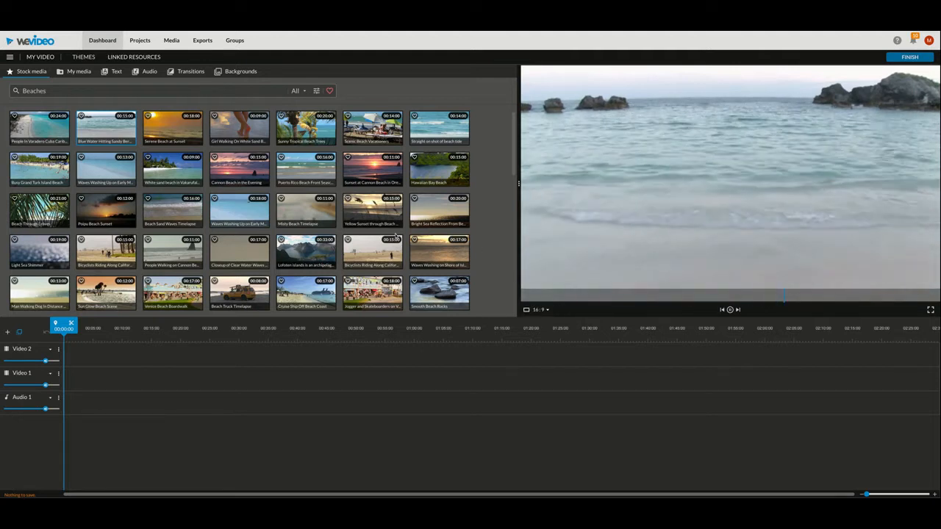
# Place the stock clips Waves Washing Up on Early Morning Beach, Beach Truck Timelapse and Hawaiian Bay Beach in that order on Video 1.
pyautogui.scroll(-1, 142, 177)
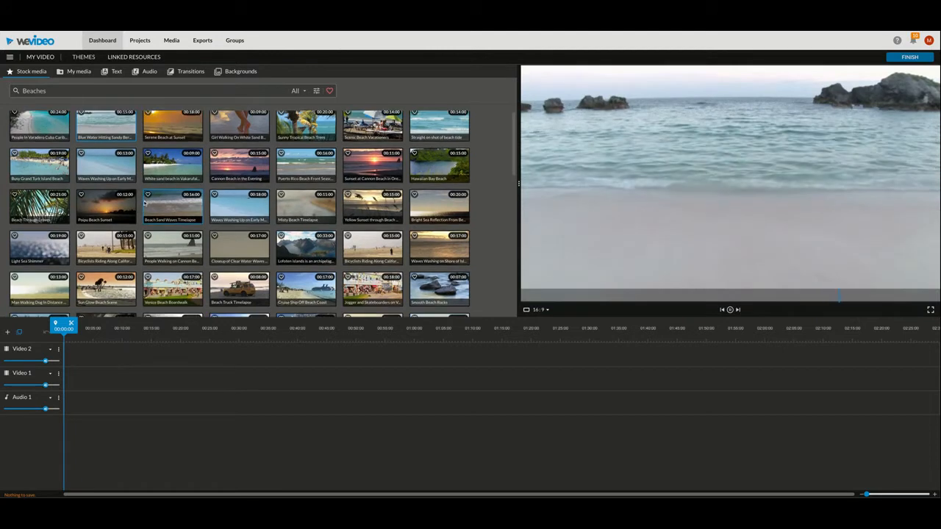
pyautogui.moveTo(104, 162); pyautogui.dragTo(122, 378)
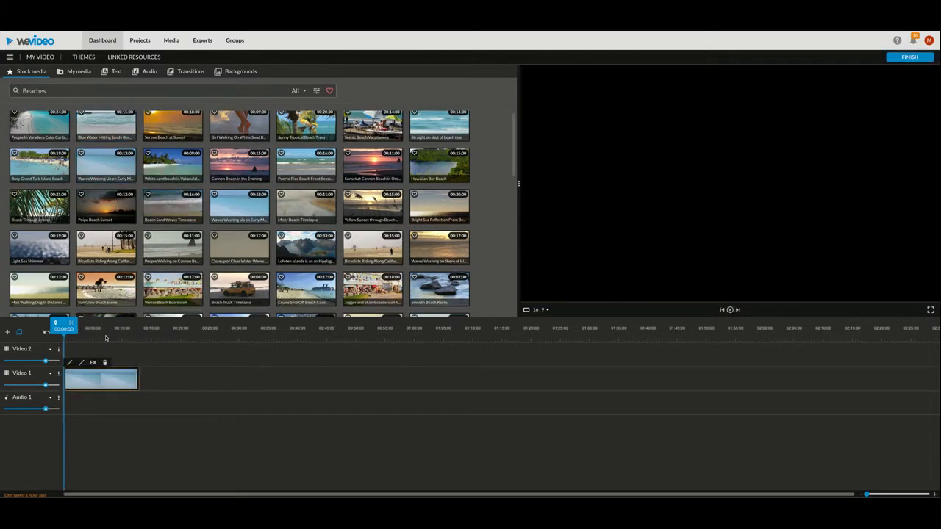
pyautogui.moveTo(242, 275); pyautogui.dragTo(163, 378)
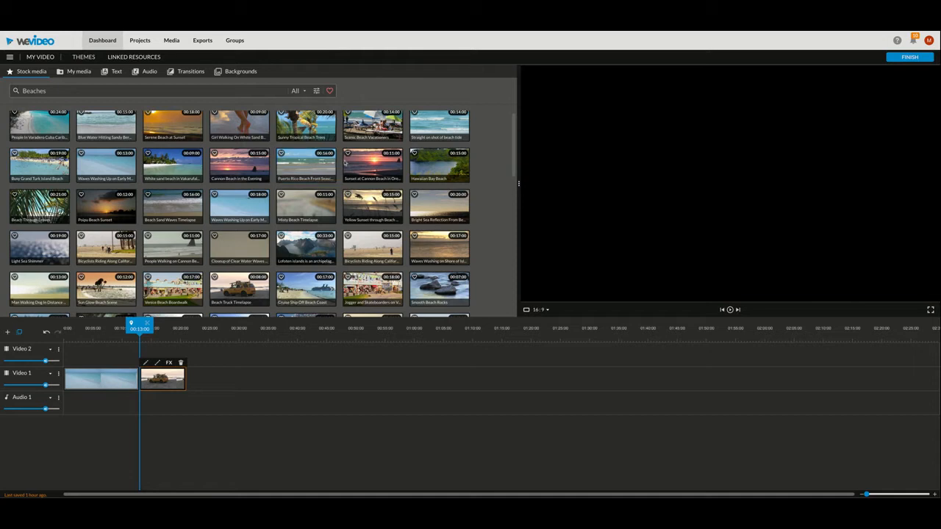
pyautogui.click(426, 161)
pyautogui.moveTo(426, 160); pyautogui.dragTo(231, 378)
pyautogui.moveTo(187, 327); pyautogui.dragTo(121, 326)
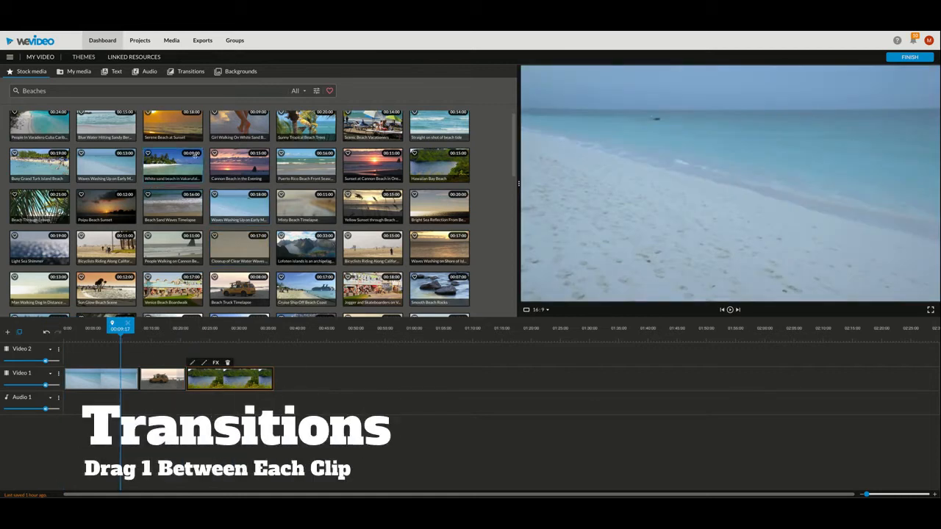
# Insert a Curtains transition between the waves clip and the beach truck clip and play it back.
pyautogui.click(185, 74)
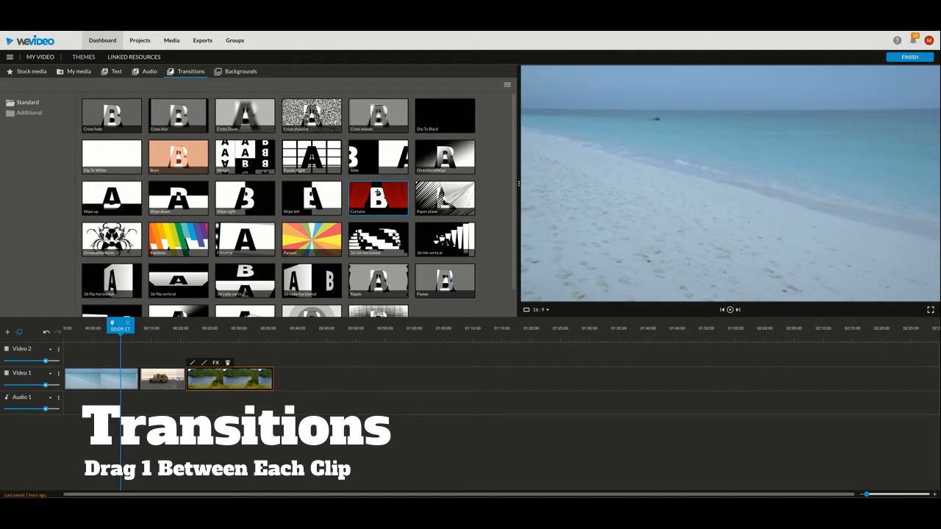
pyautogui.moveTo(377, 193)
pyautogui.mouseDown()
pyautogui.moveTo(316, 239)
pyautogui.moveTo(180, 312)
pyautogui.moveTo(136, 379)
pyautogui.mouseUp()
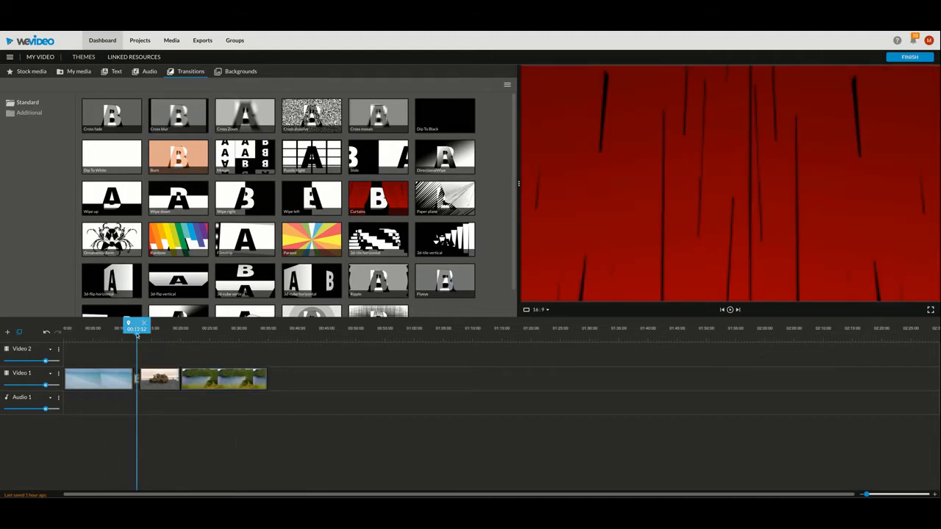
pyautogui.click(120, 329)
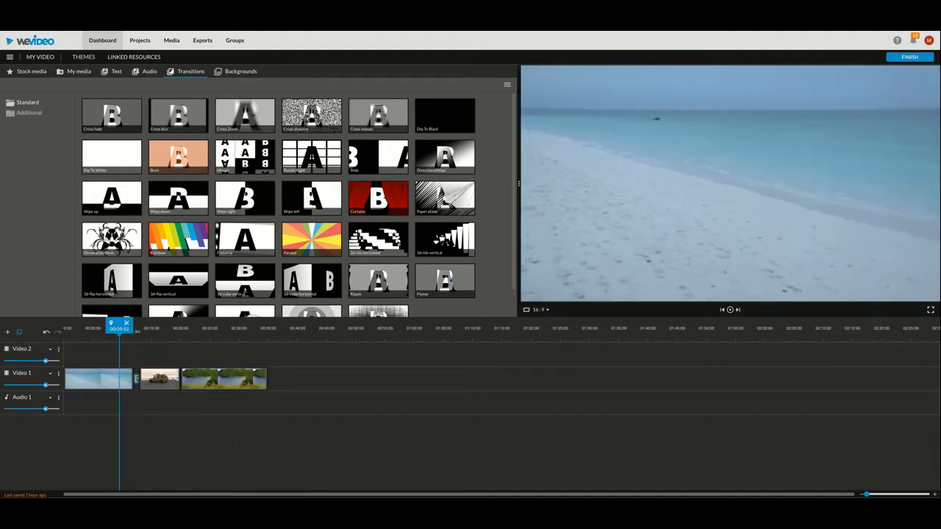
pyautogui.click(730, 310)
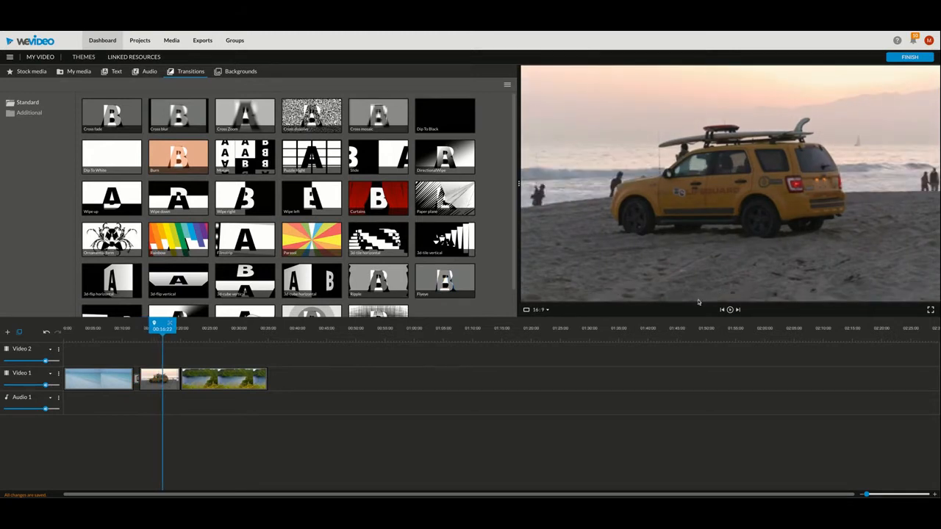
# Insert a Paper plane transition between the beach truck clip and the Hawaiian bay clip and play it back.
pyautogui.moveTo(455, 196); pyautogui.dragTo(180, 378)
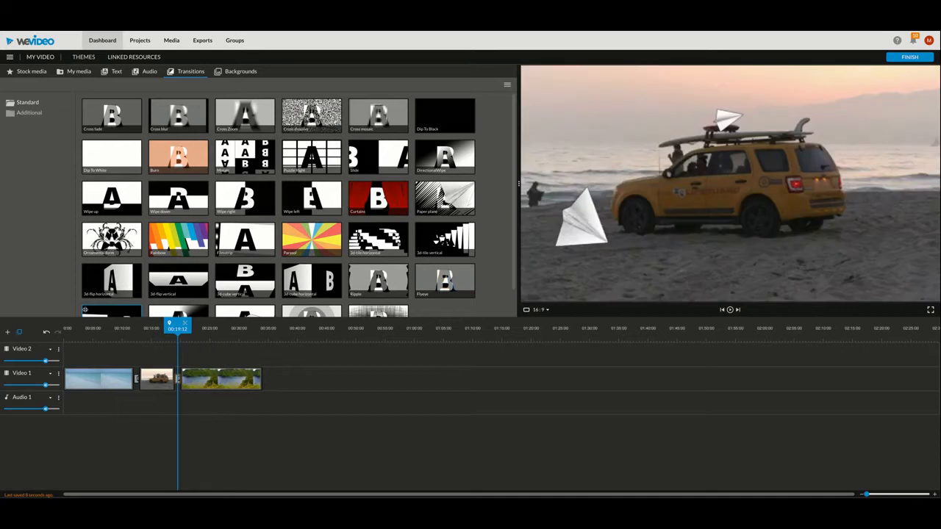
pyautogui.moveTo(177, 324); pyautogui.dragTo(161, 324)
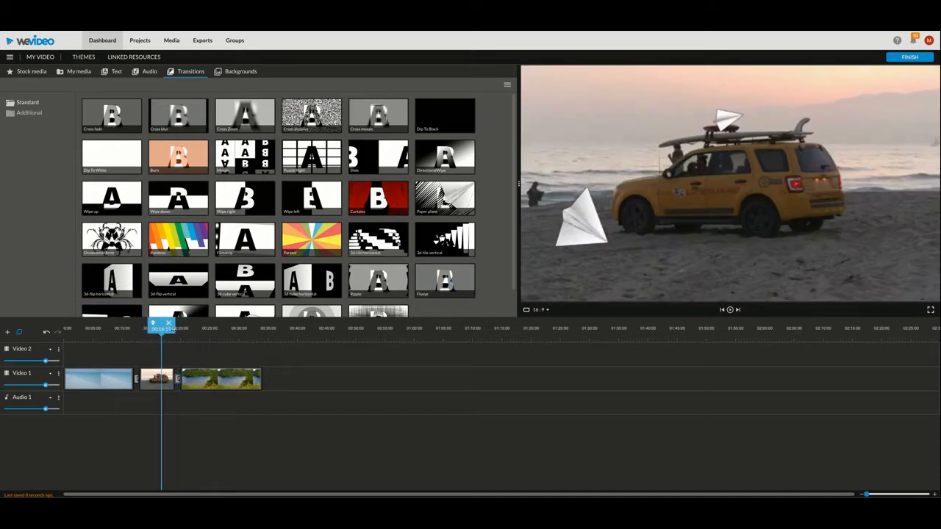
pyautogui.click(730, 310)
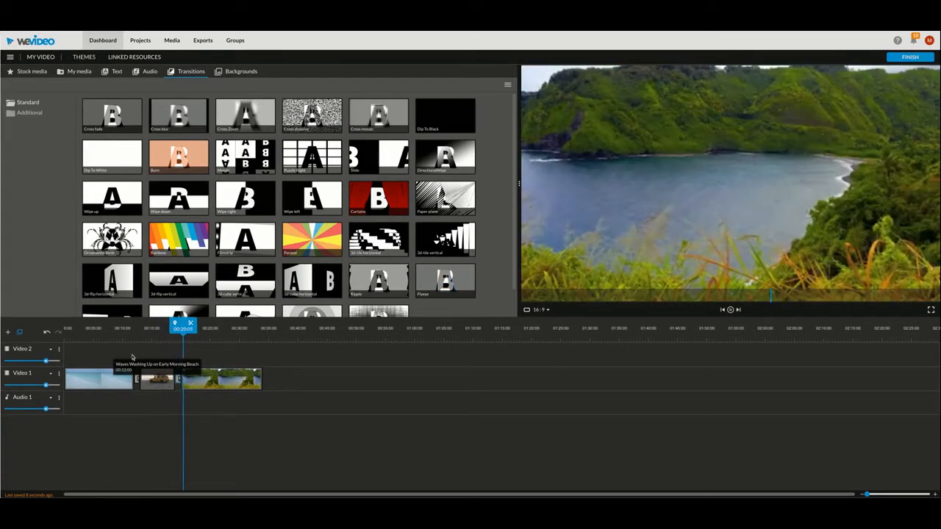
pyautogui.click(731, 310)
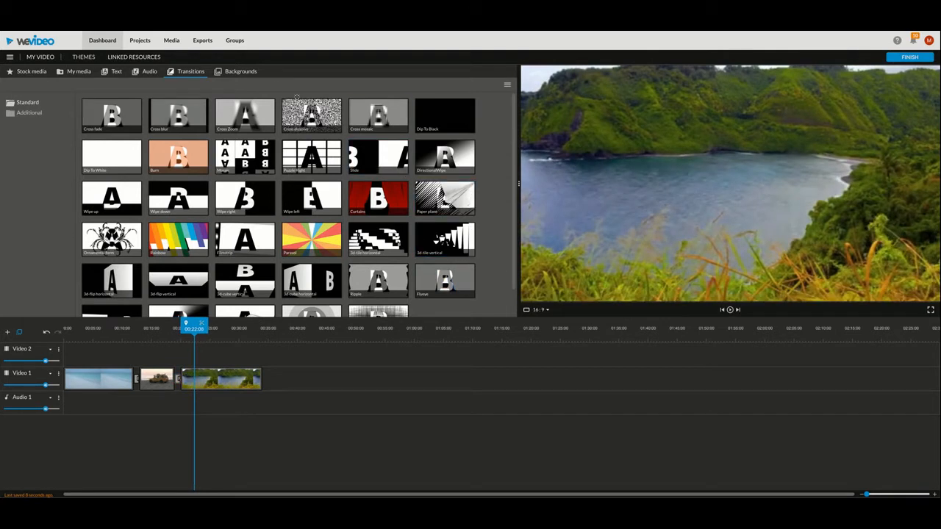
# Place the Badda Boom motion title at the start of Video 2 over the waves clip and play it back.
pyautogui.click(115, 73)
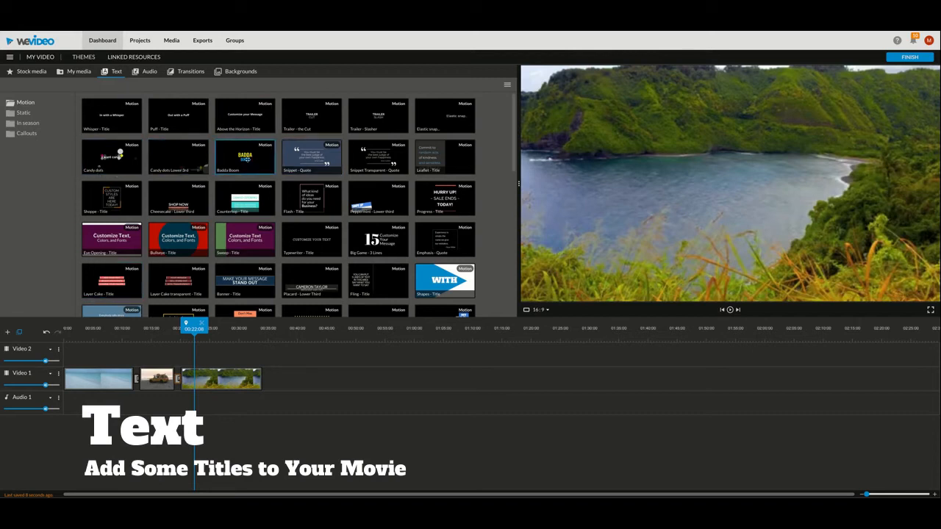
pyautogui.moveTo(244, 156); pyautogui.dragTo(81, 354)
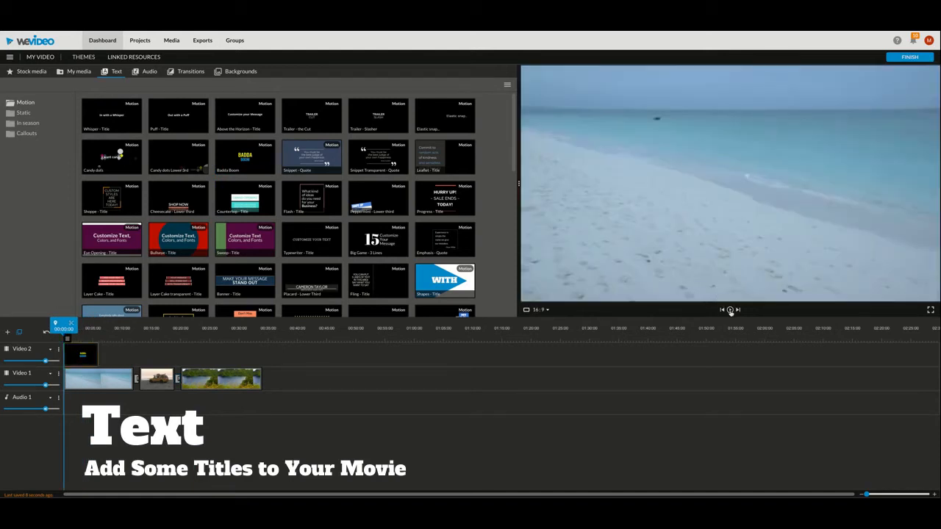
pyautogui.click(731, 310)
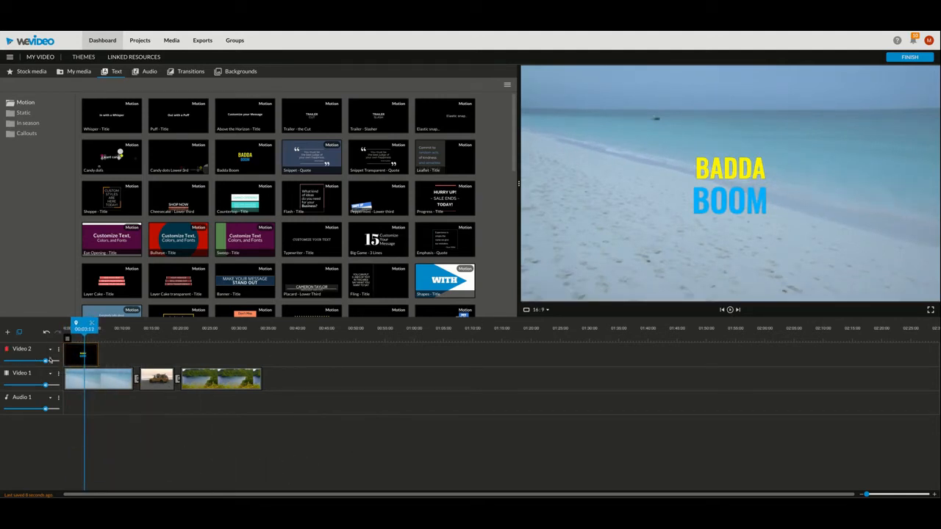
# Edit the Badda Boom title so its first line reads Beach Day and its second line reads For Me.
pyautogui.moveTo(68, 340)
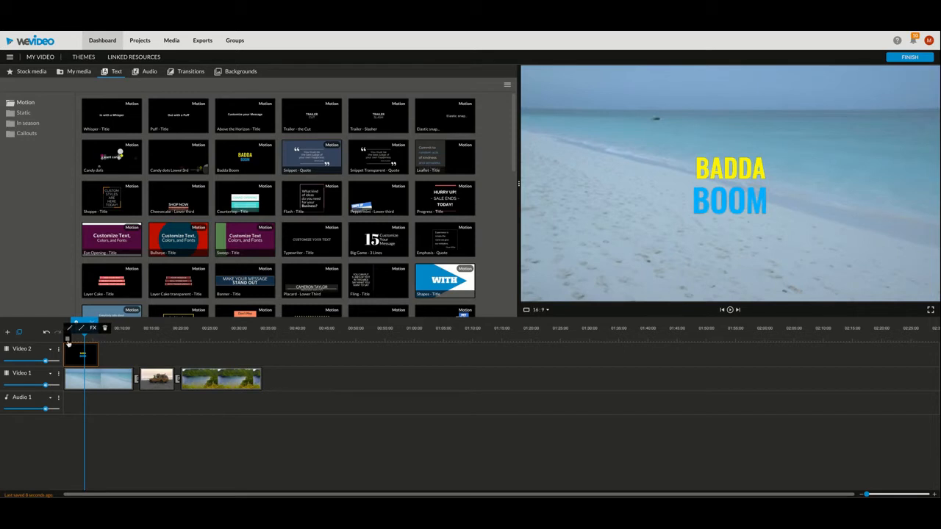
pyautogui.click(70, 330)
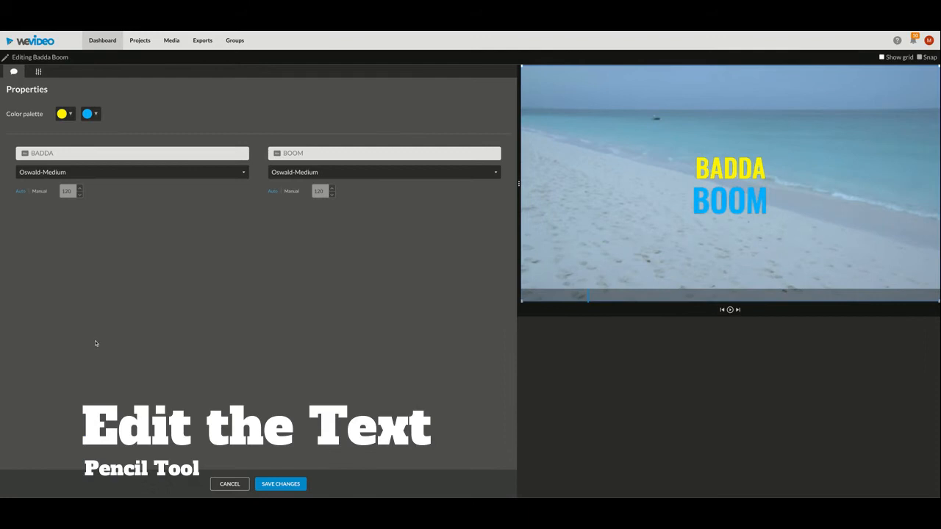
pyautogui.click(69, 153)
pyautogui.write('M')
pyautogui.write('rs')
pyautogui.write('Beach Day')
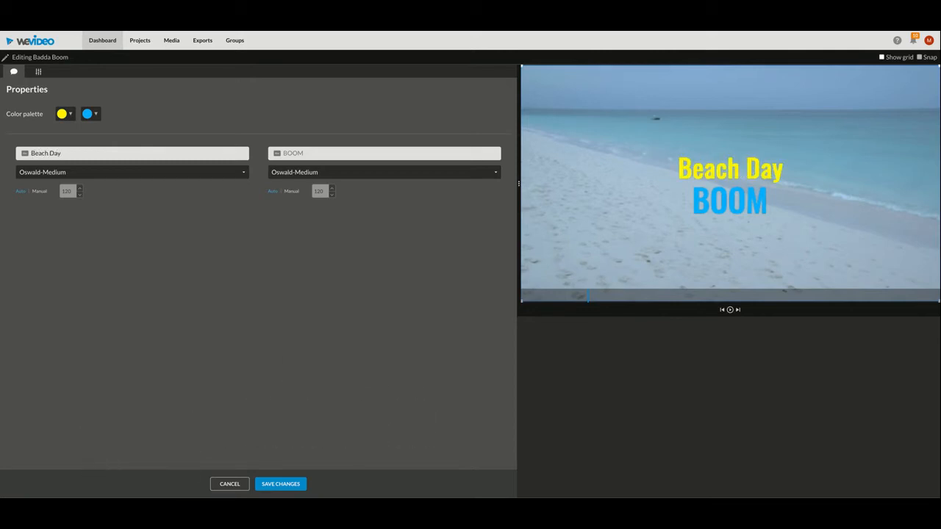
pyautogui.tripleClick(327, 153)
pyautogui.press('BackSpace')
pyautogui.write('For Me')
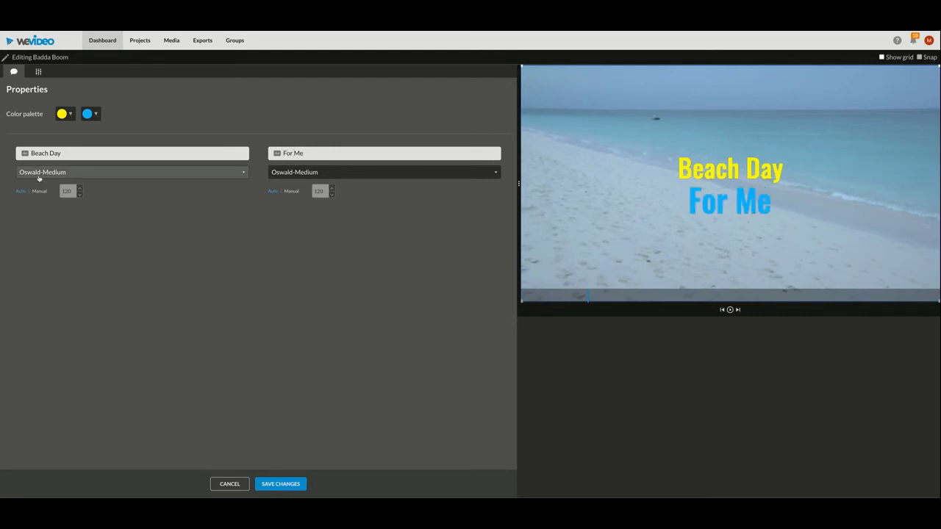
# Set the Beach Day line to the Alfa Slab One font with a manual size of 100 and save the title changes.
pyautogui.click(246, 174)
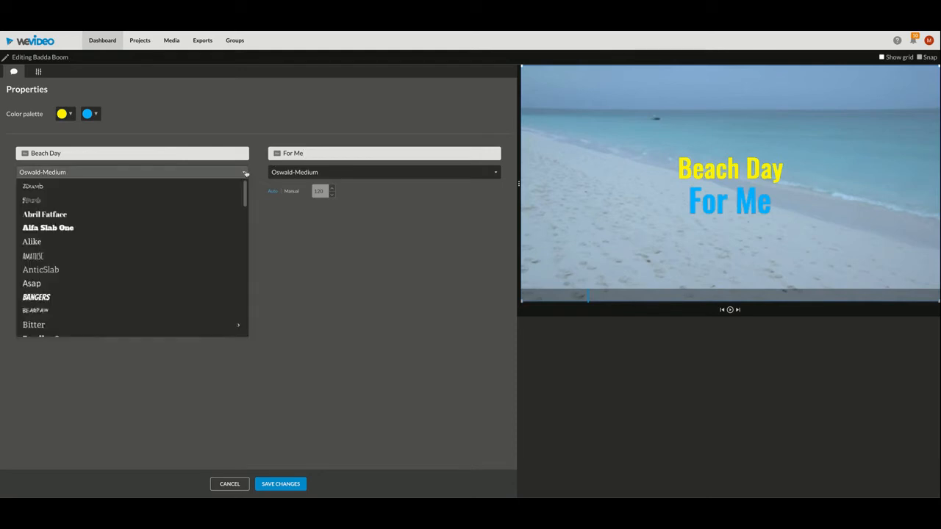
pyautogui.click(160, 227)
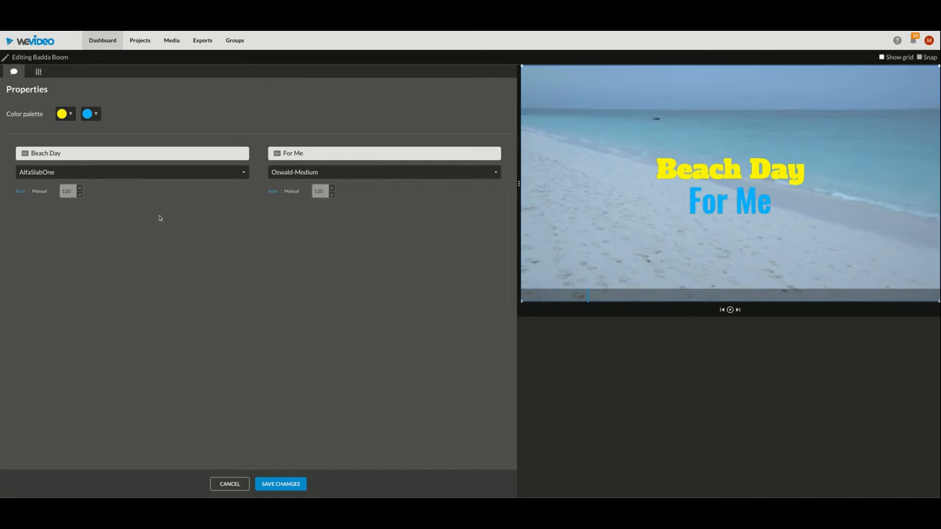
pyautogui.click(39, 191)
pyautogui.write('1')
pyautogui.press('Return')
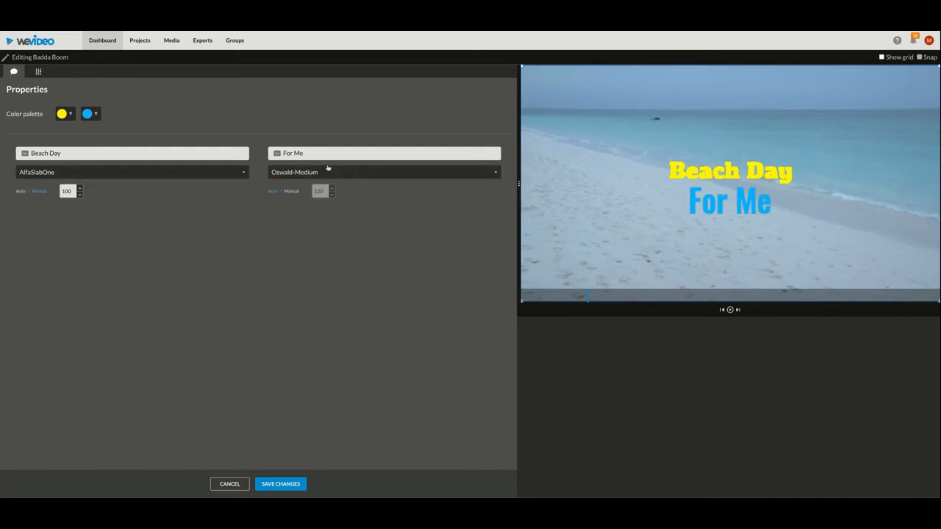
pyautogui.click(275, 484)
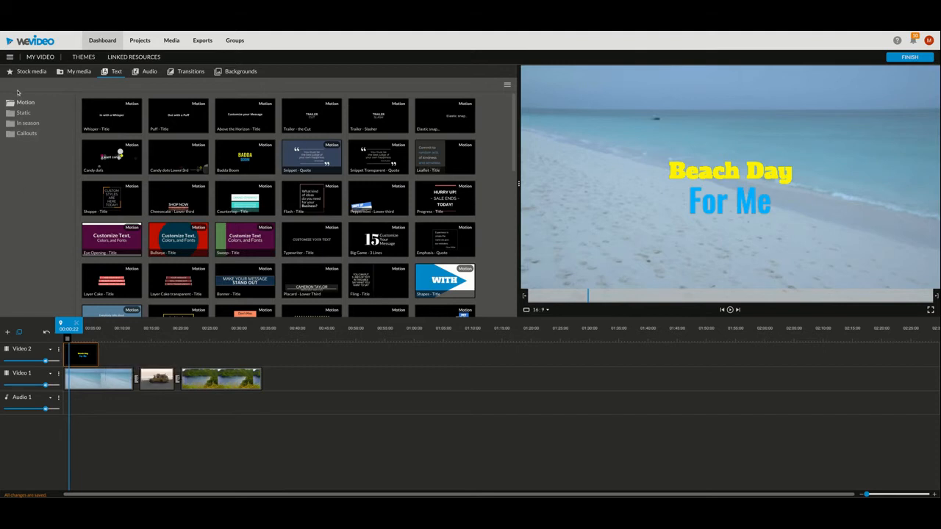
# Append the stock clip Cannon Beach in the Evening to Video 1 and insert a Burn transition between it and the Hawaiian bay clip.
pyautogui.click(29, 72)
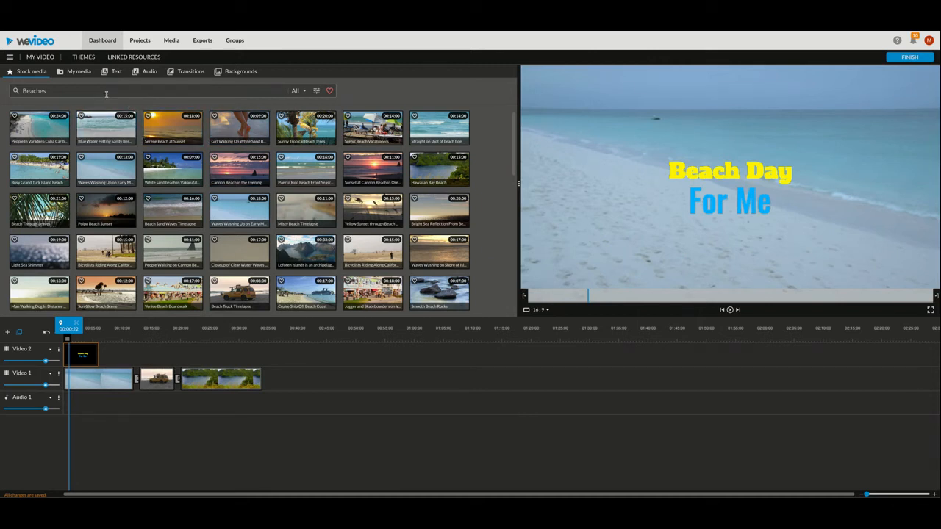
pyautogui.click(258, 169)
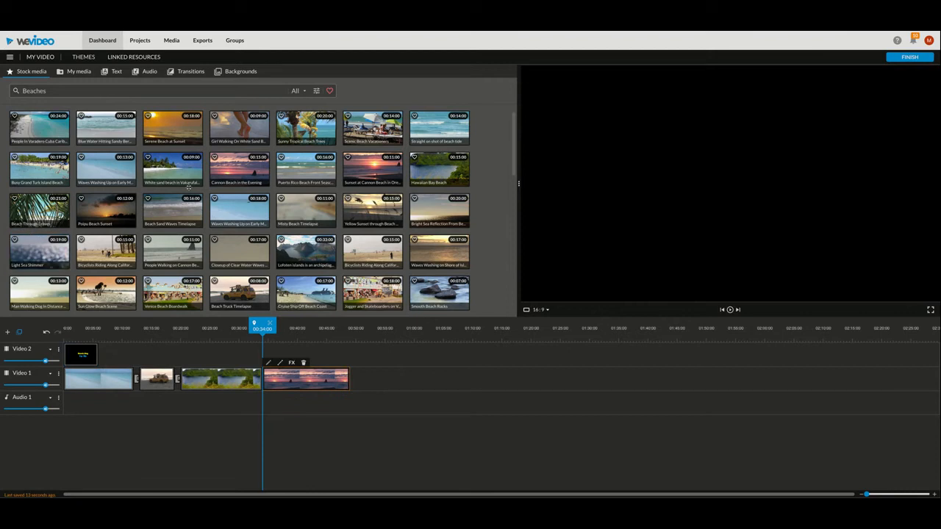
pyautogui.click(189, 73)
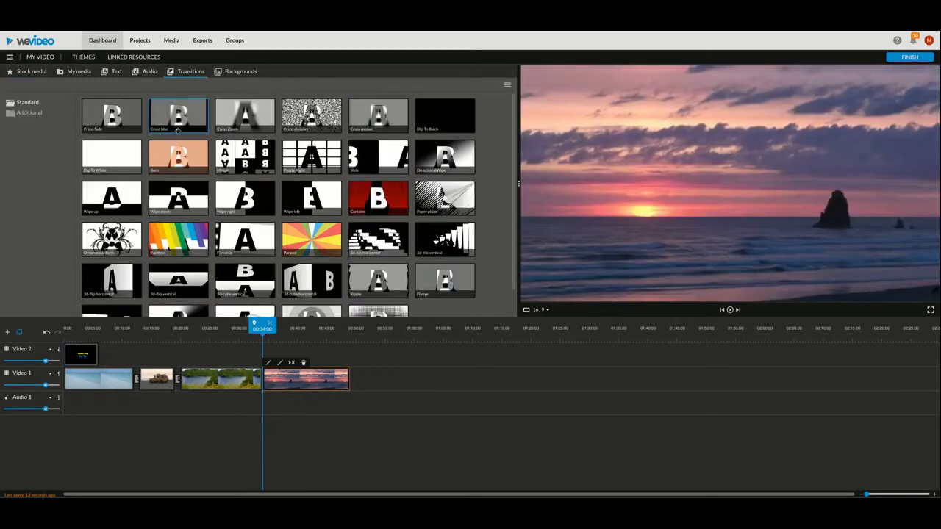
pyautogui.click(177, 153)
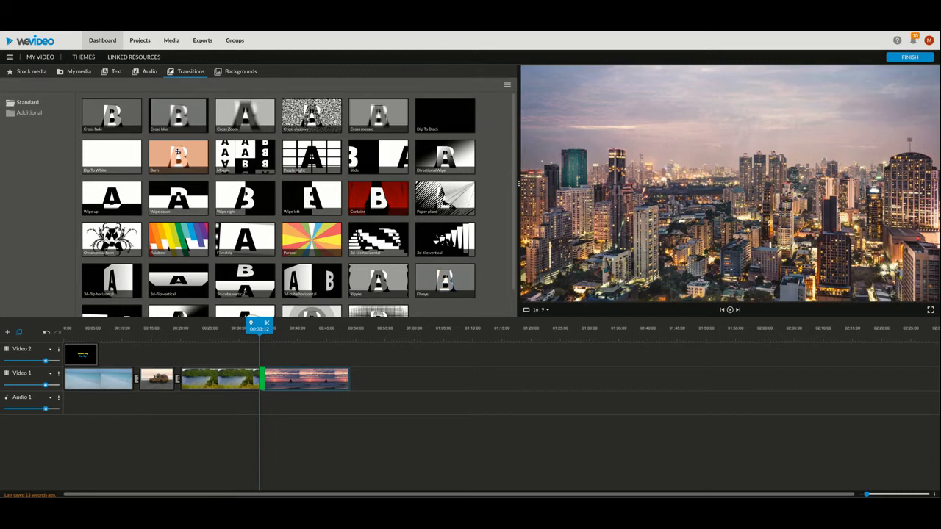
pyautogui.moveTo(178, 152); pyautogui.dragTo(256, 379)
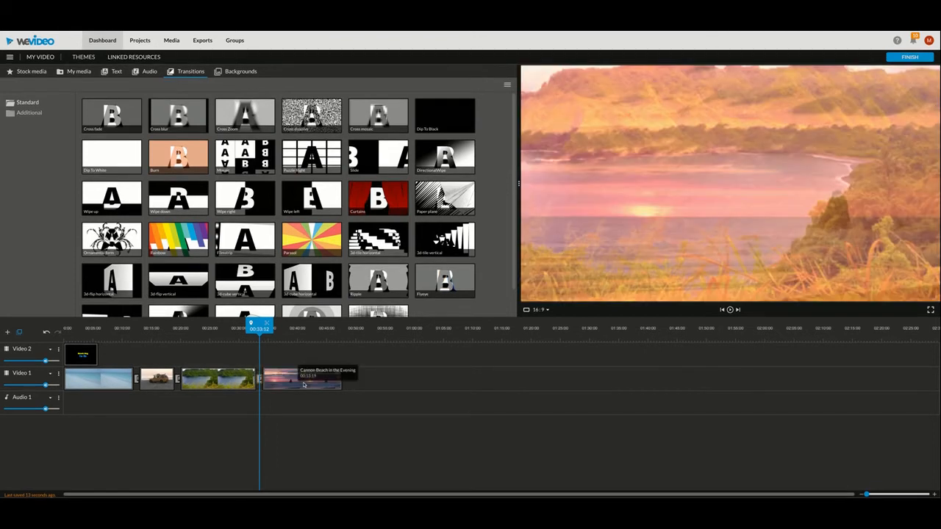
# Insert the Bullseye motion title at the very start of Video 1, ahead of the waves clip, with all existing clips moved after it.
pyautogui.moveTo(259, 327); pyautogui.dragTo(65, 325)
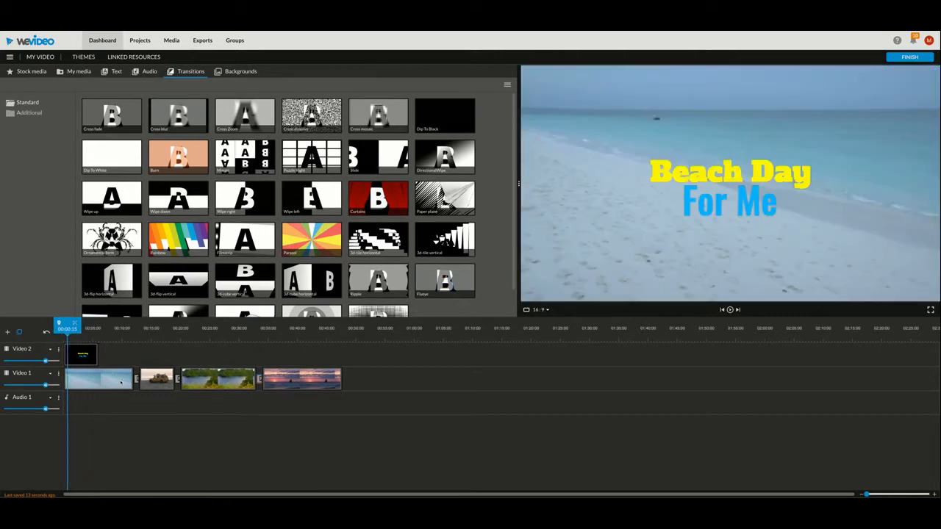
pyautogui.click(110, 72)
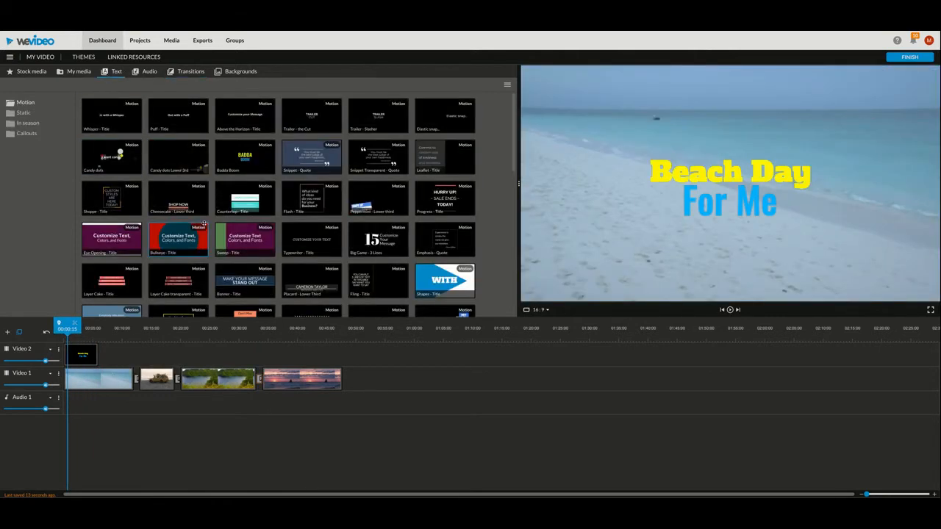
pyautogui.scroll(-4, 202, 222)
pyautogui.scroll(3, 204, 222)
pyautogui.moveTo(389, 392); pyautogui.dragTo(82, 373)
pyautogui.moveTo(83, 383); pyautogui.dragTo(128, 381)
pyautogui.moveTo(179, 214); pyautogui.dragTo(74, 379)
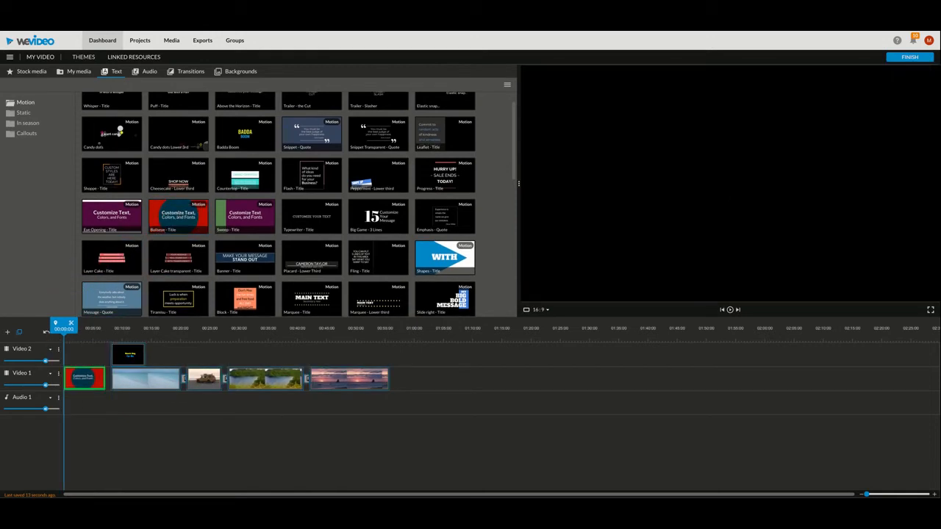
# Select all clips and titles after the opening Bullseye title and move them together to start directly where that title ends.
pyautogui.moveTo(434, 378); pyautogui.dragTo(112, 345)
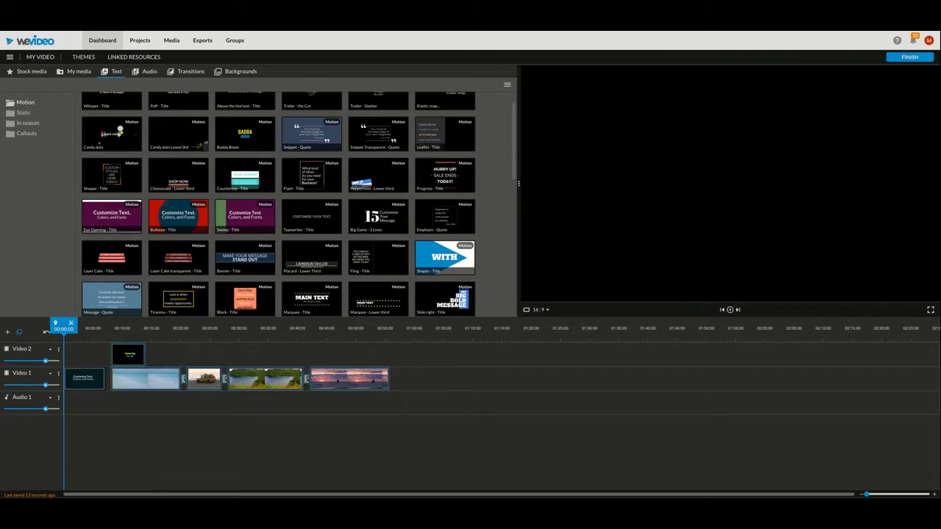
pyautogui.click(411, 397)
pyautogui.moveTo(410, 395); pyautogui.dragTo(116, 391)
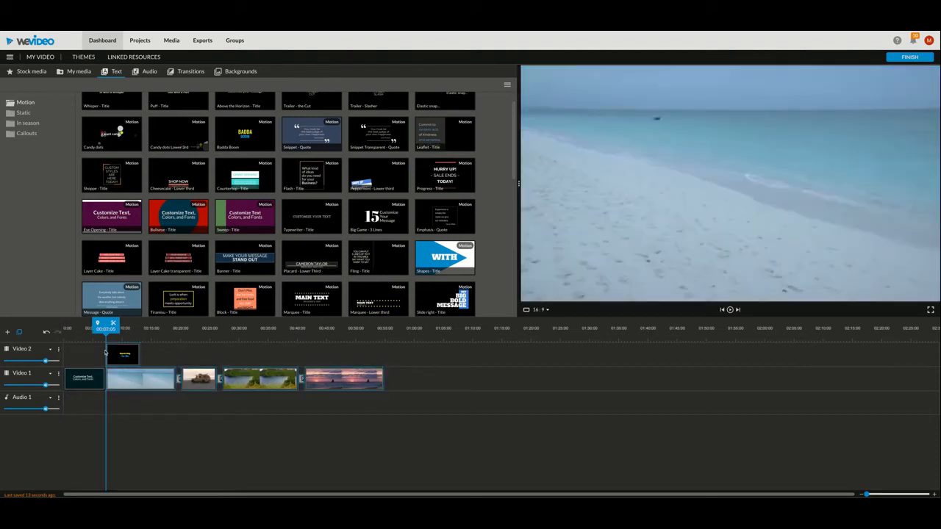
# Play the video from the very beginning through the Beach Day title to review the opening.
pyautogui.moveTo(106, 324); pyautogui.dragTo(63, 324)
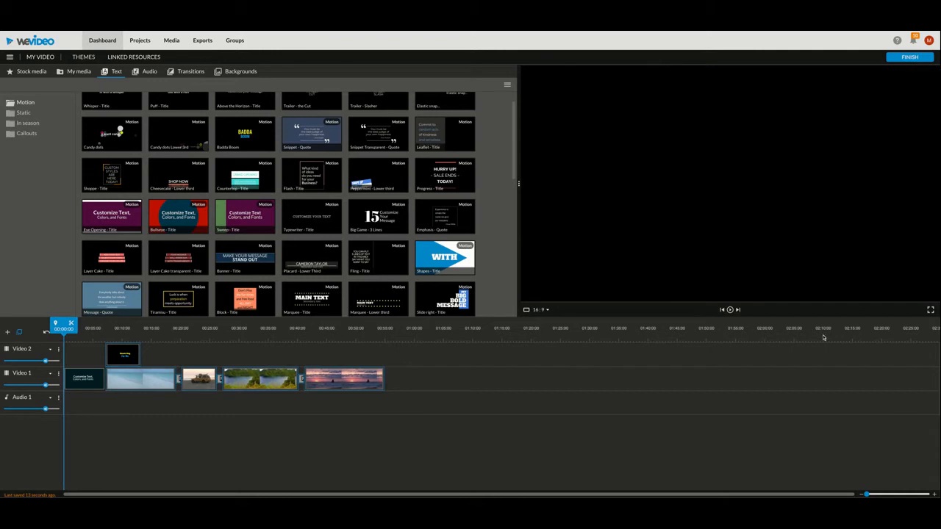
pyautogui.click(731, 311)
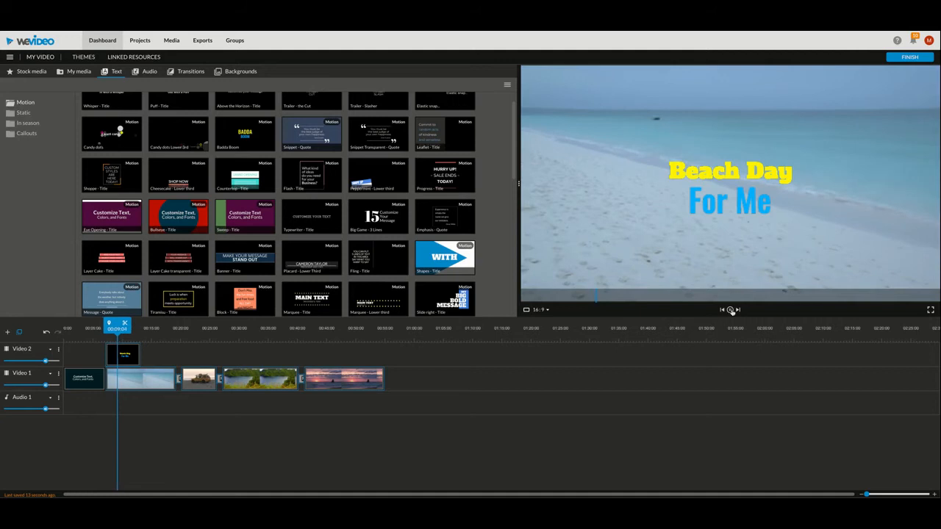
pyautogui.click(705, 305)
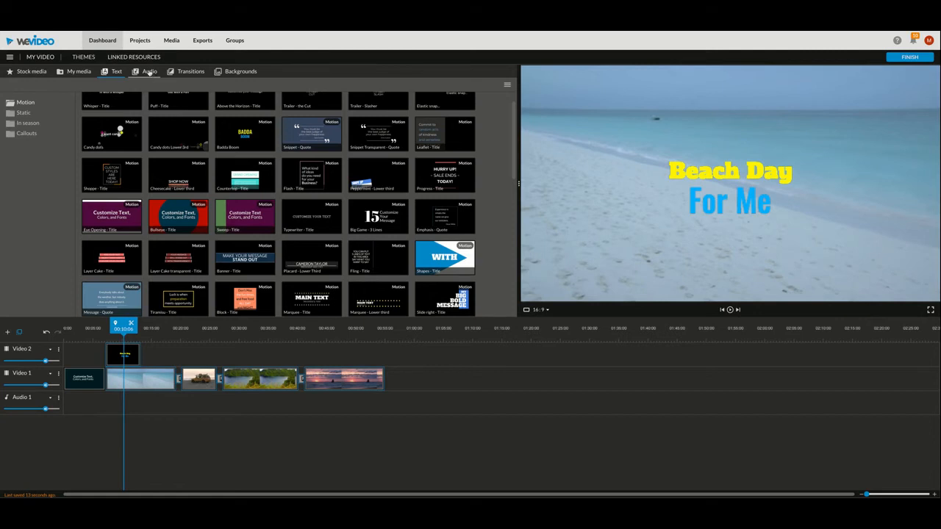
# Browse the free music library and audition the Inspired, Pop and Summer EDM tracks.
pyautogui.click(148, 72)
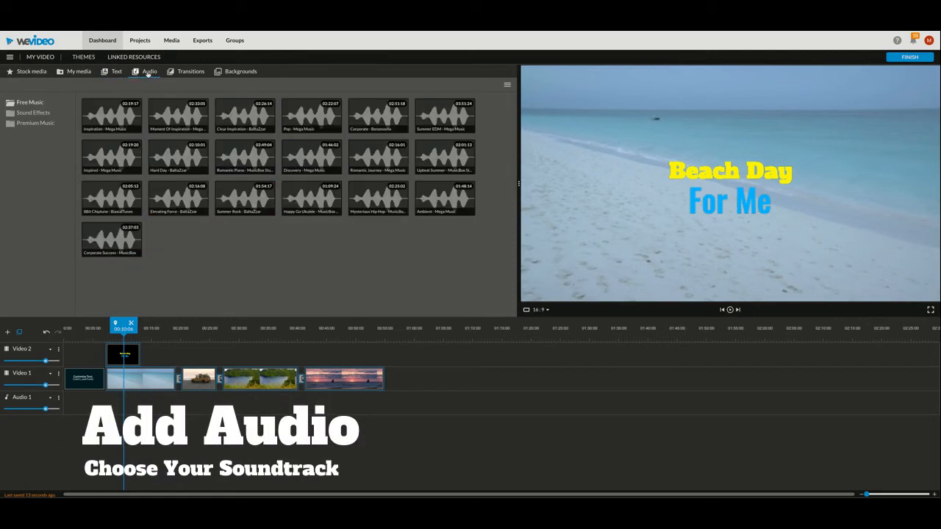
pyautogui.click(112, 158)
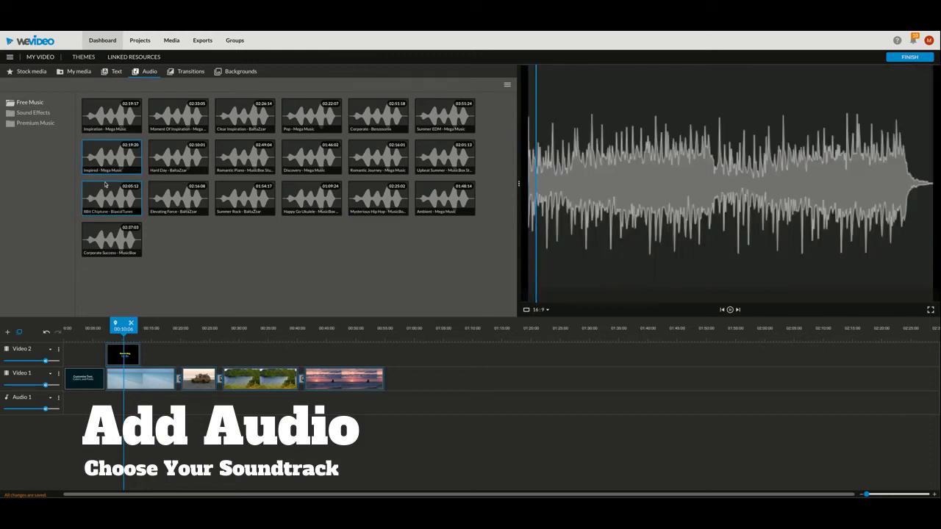
pyautogui.click(318, 110)
pyautogui.click(437, 124)
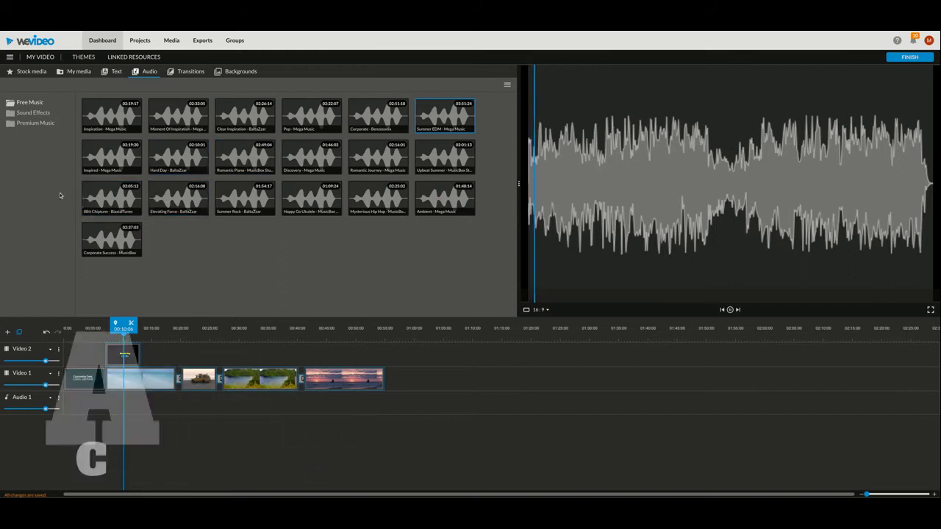
# Place the free music track Inspired on Audio 1 from the start, and replace it with the Happy Go Ukulele track.
pyautogui.doubleClick(89, 151)
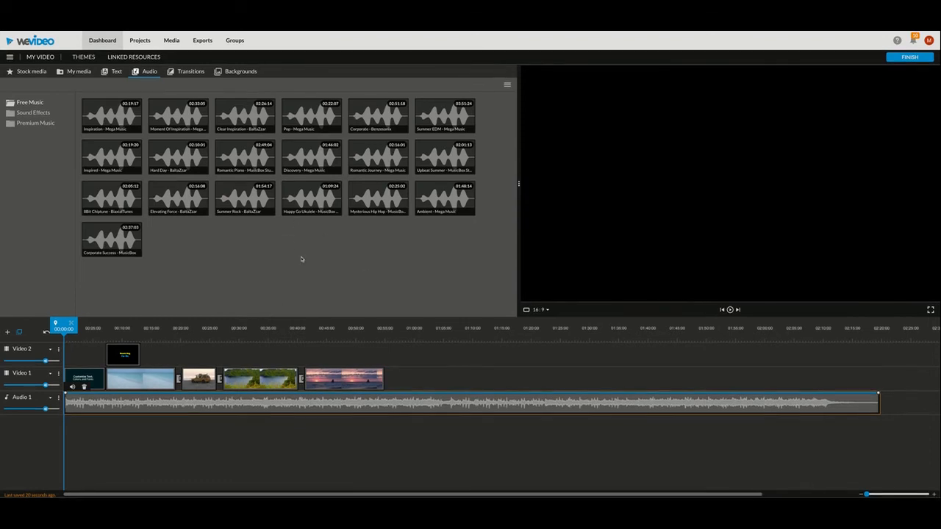
pyautogui.moveTo(320, 201); pyautogui.dragTo(137, 407)
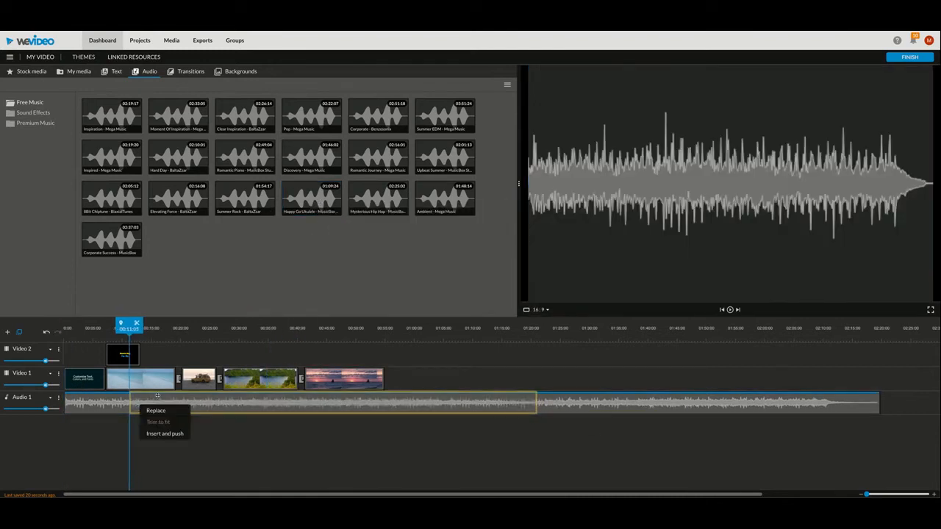
pyautogui.click(172, 412)
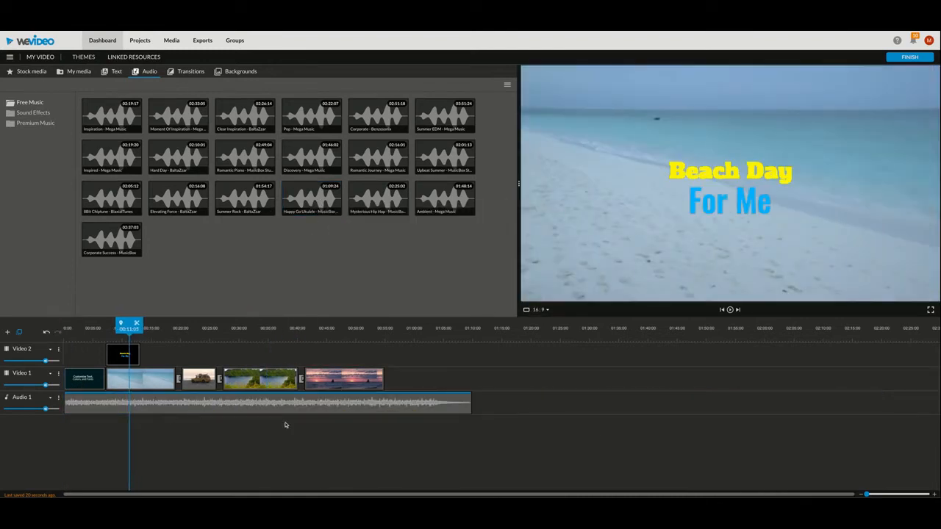
# Play back the soundtrack, lower the Audio 1 track volume to near its minimum, and listen to the quieter level.
pyautogui.click(730, 311)
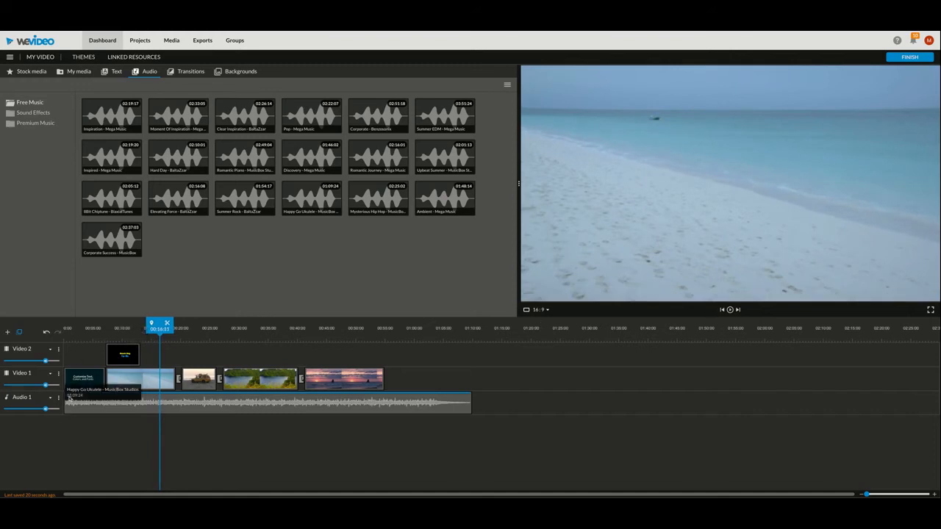
pyautogui.moveTo(46, 409)
pyautogui.moveTo(46, 409); pyautogui.dragTo(13, 409)
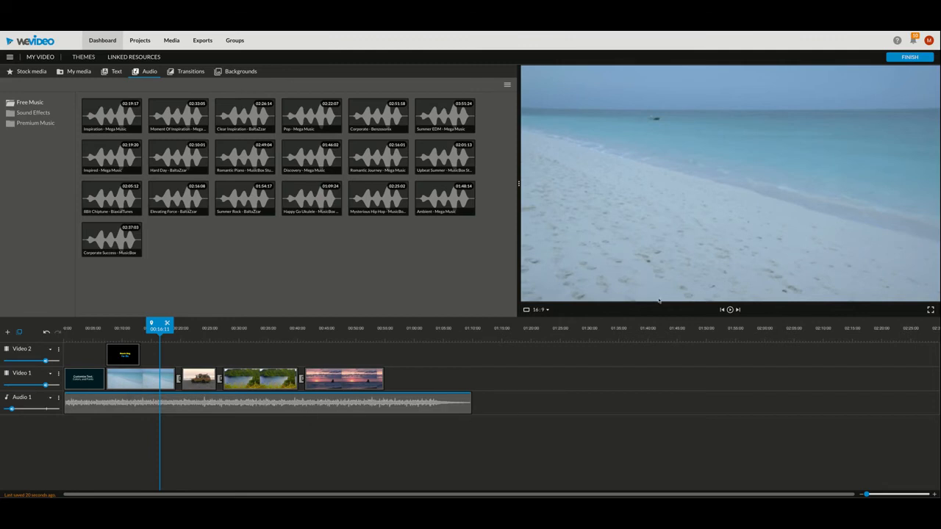
pyautogui.click(731, 309)
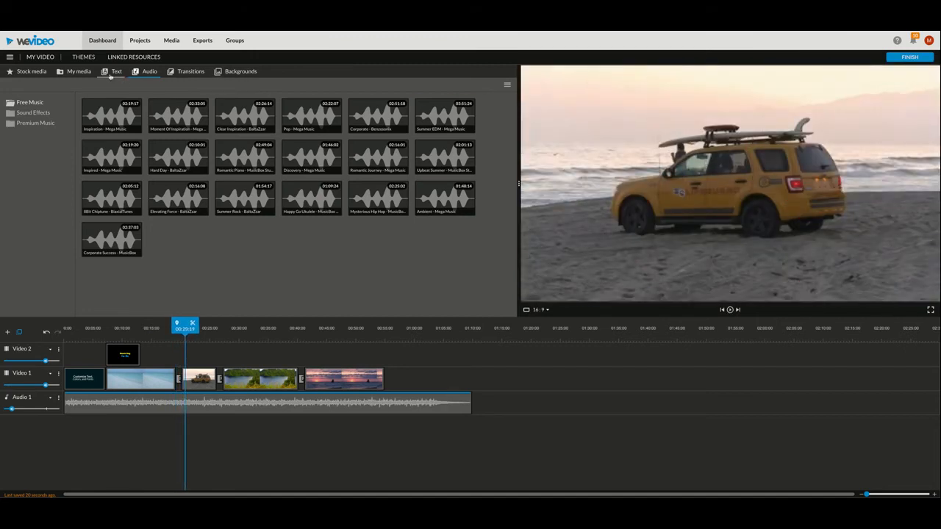
# Record a narration of about 15 seconds from the start of the timeline with the video muted, save it, and play it back.
pyautogui.click(79, 71)
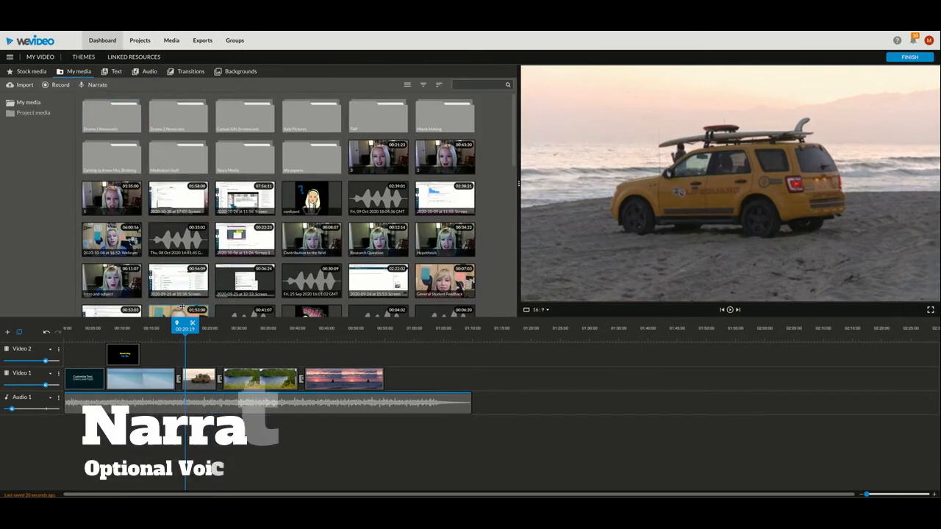
pyautogui.moveTo(183, 331); pyautogui.dragTo(62, 331)
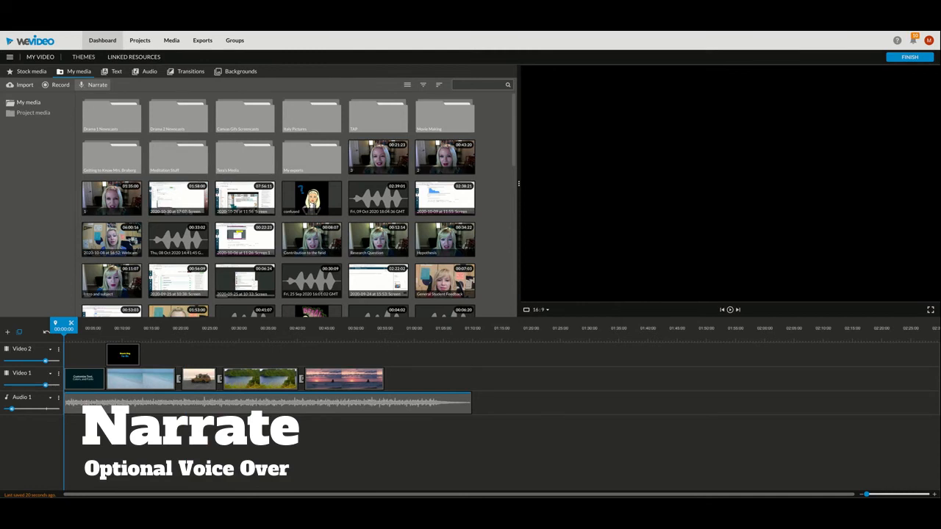
pyautogui.click(94, 85)
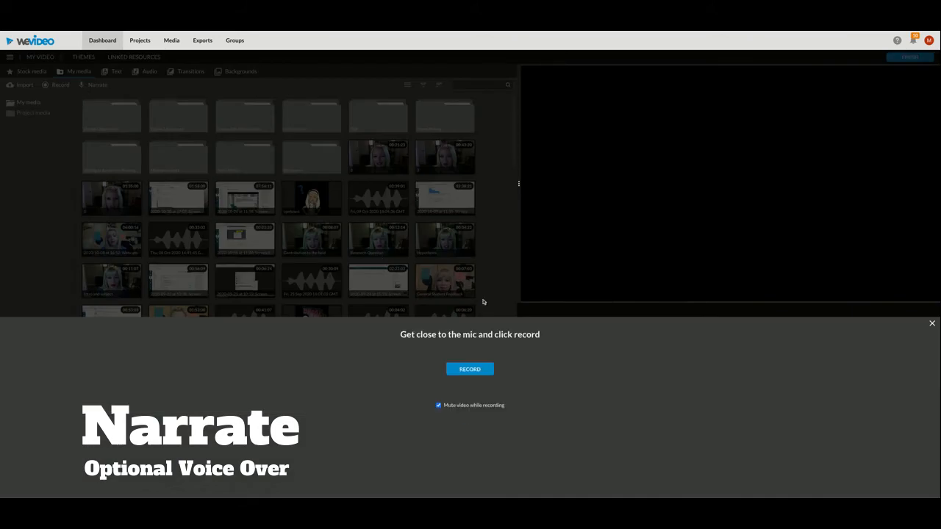
pyautogui.click(469, 369)
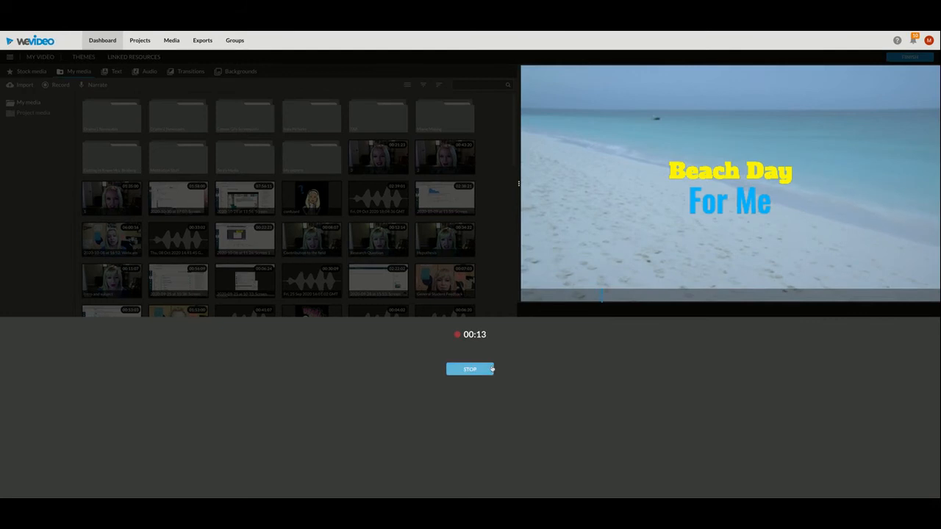
pyautogui.click(469, 369)
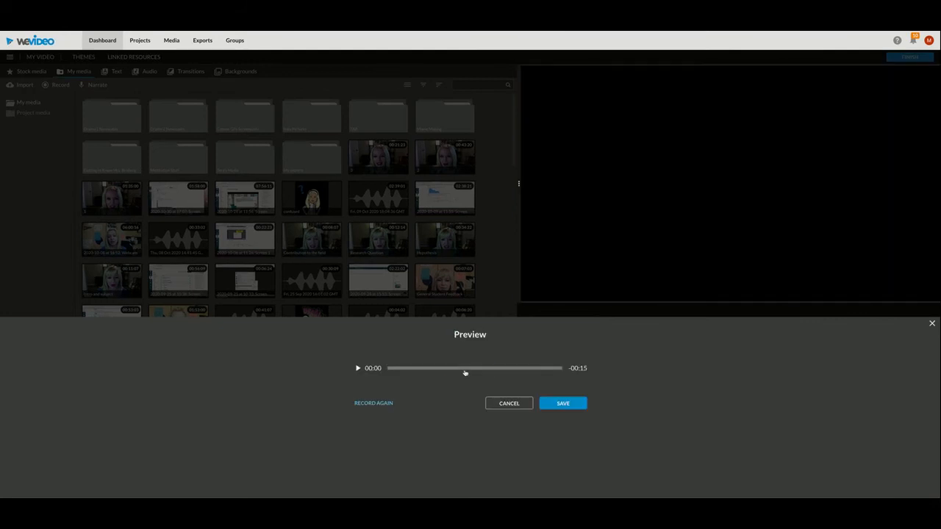
pyautogui.click(572, 406)
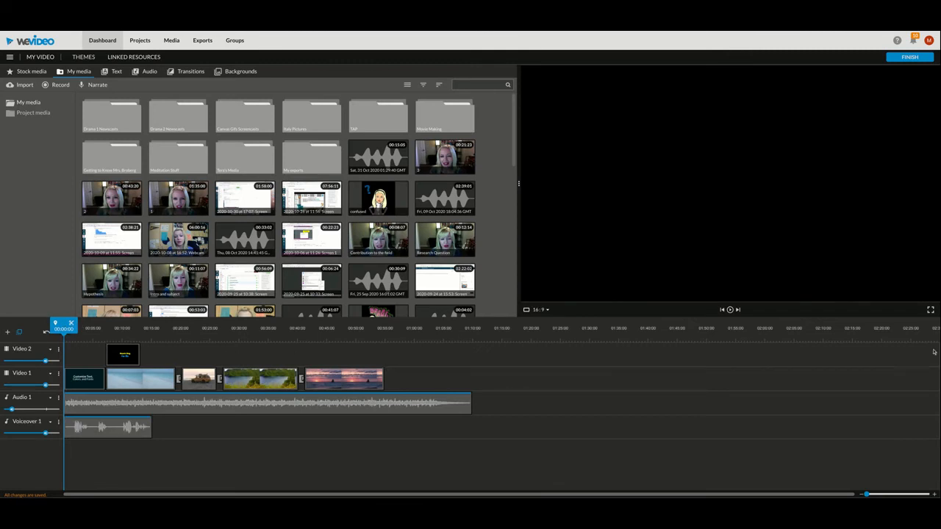
pyautogui.click(730, 310)
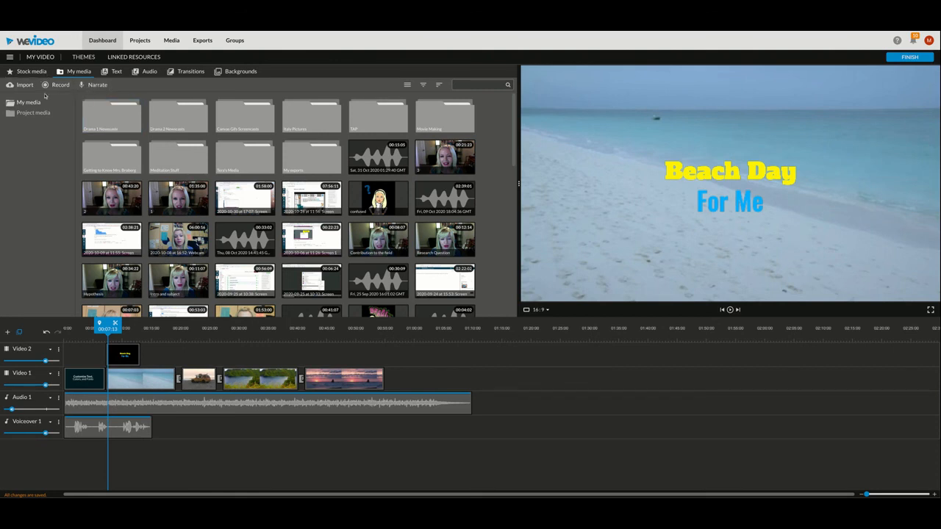
# Finish the video and set the export title to My Fist Wevideo Assignment.
pyautogui.click(912, 58)
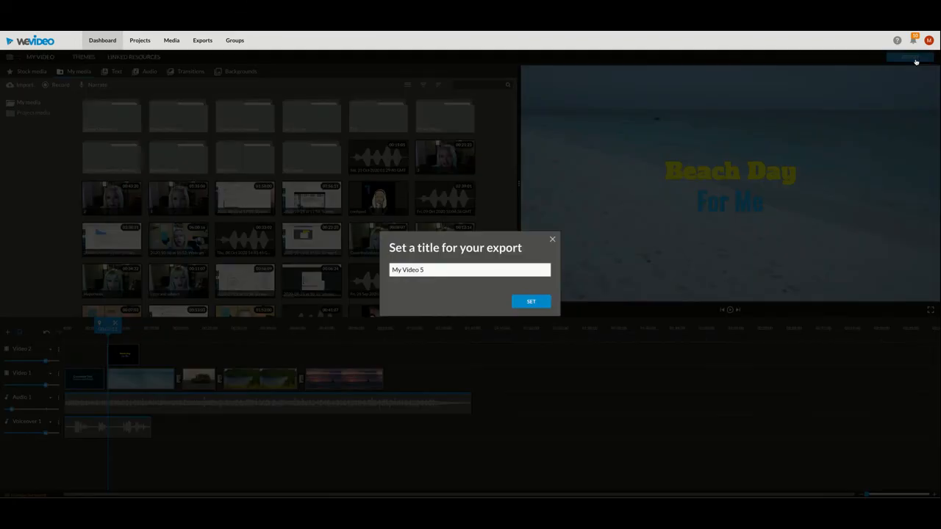
pyautogui.moveTo(447, 269); pyautogui.dragTo(381, 273)
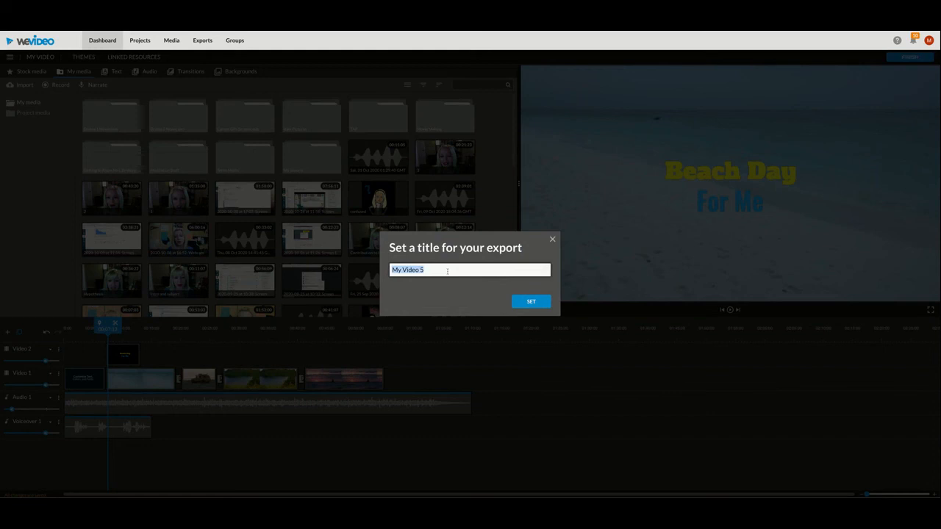
pyautogui.write('My Fist Wevideo')
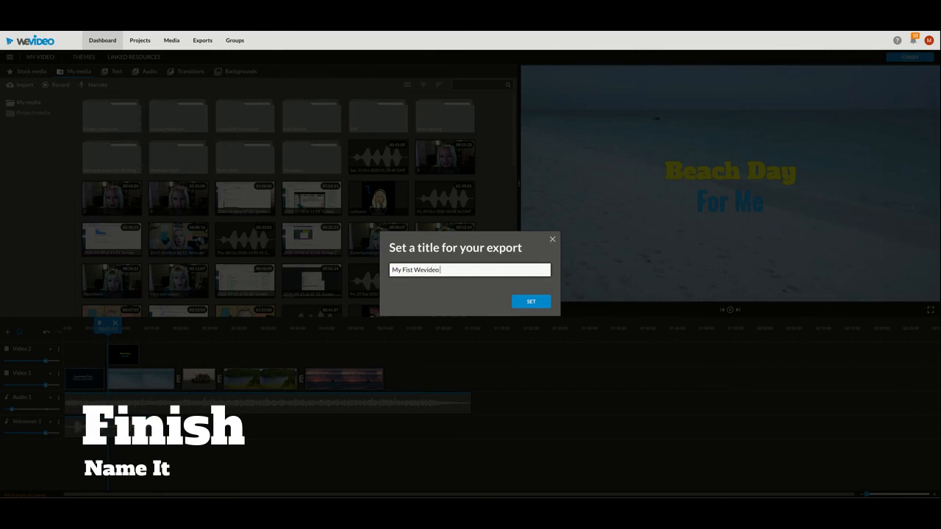
pyautogui.write(' Assignment')
pyautogui.click(529, 302)
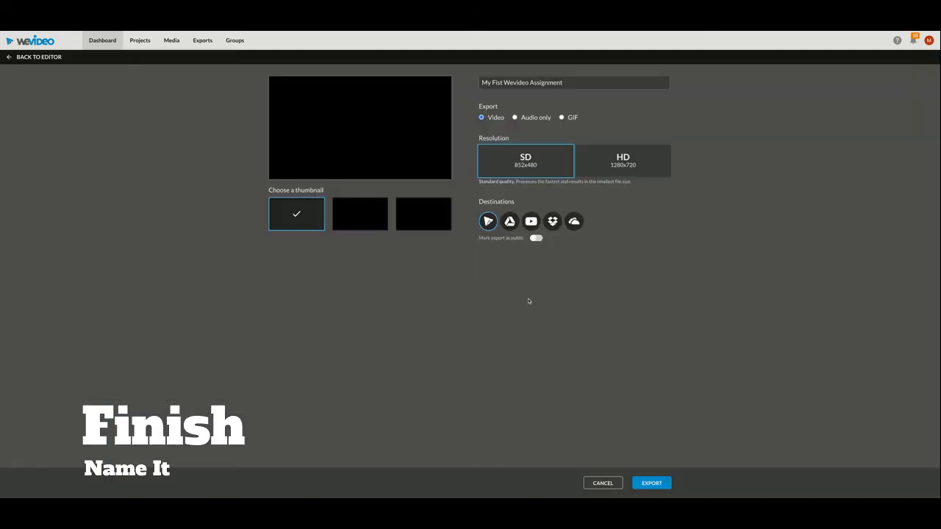
# Export the video at HD 1280x720 resolution with Google Drive added as a destination.
pyautogui.click(624, 158)
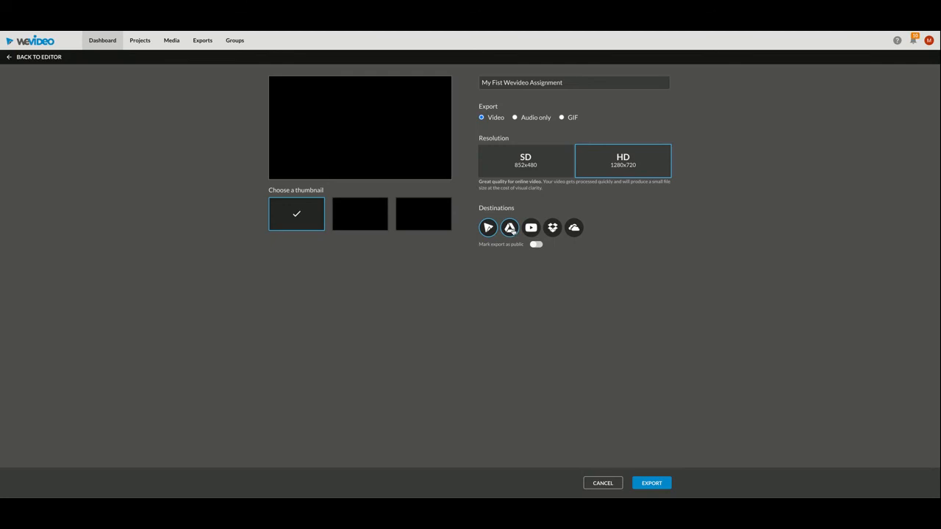
pyautogui.click(647, 485)
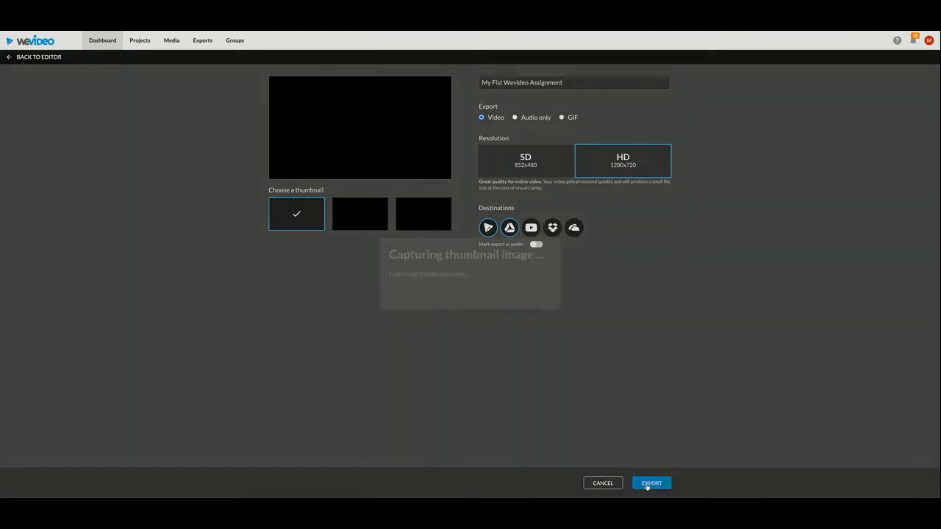